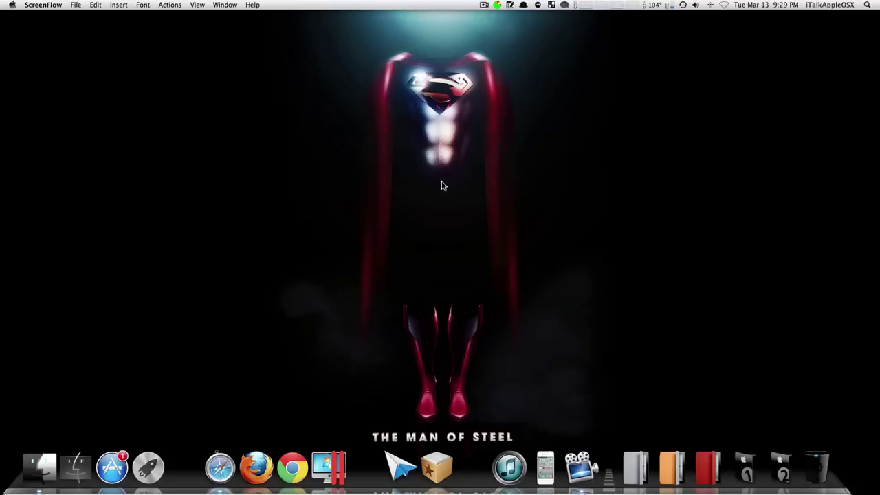
Open the Mac / Ubuntu Books Dock stack in a full Finder window showing its 62 PDFs
click(635, 467)
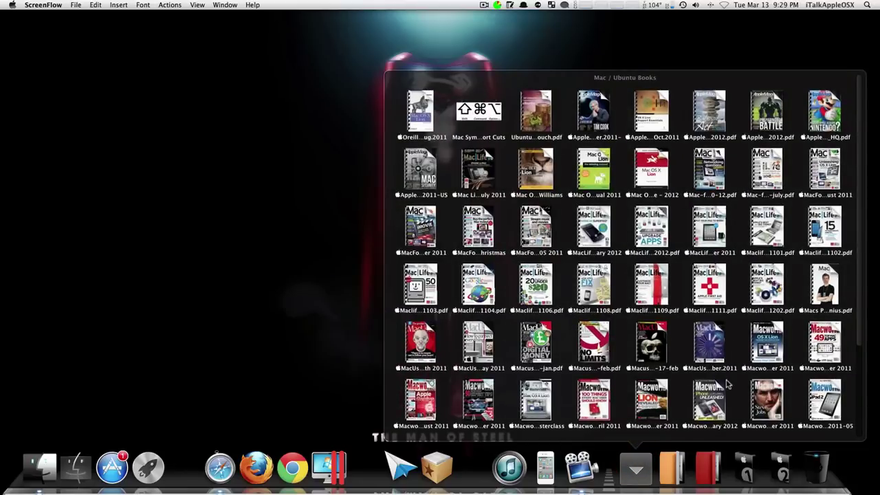
scroll(722, 364, down, 4)
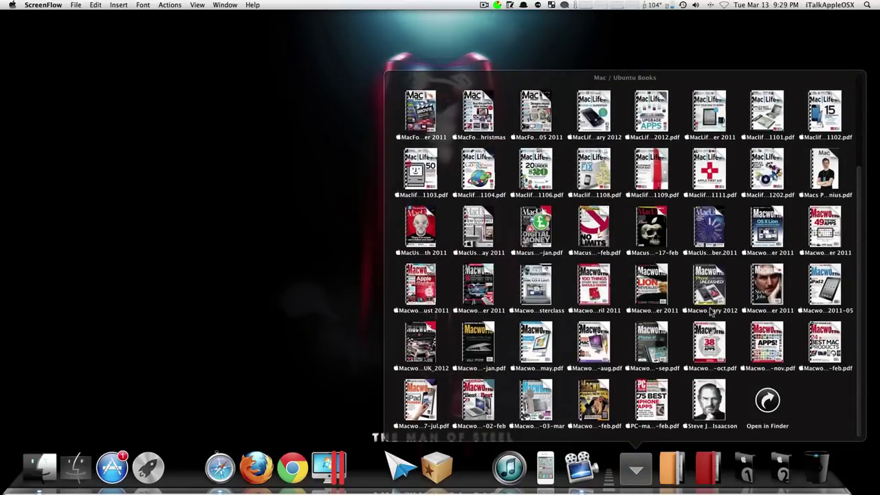
click(768, 400)
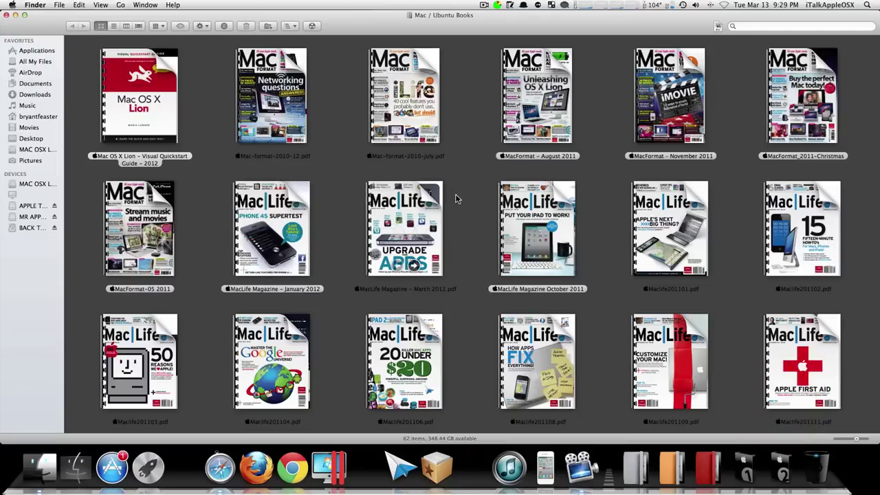
mouse_move(139, 96)
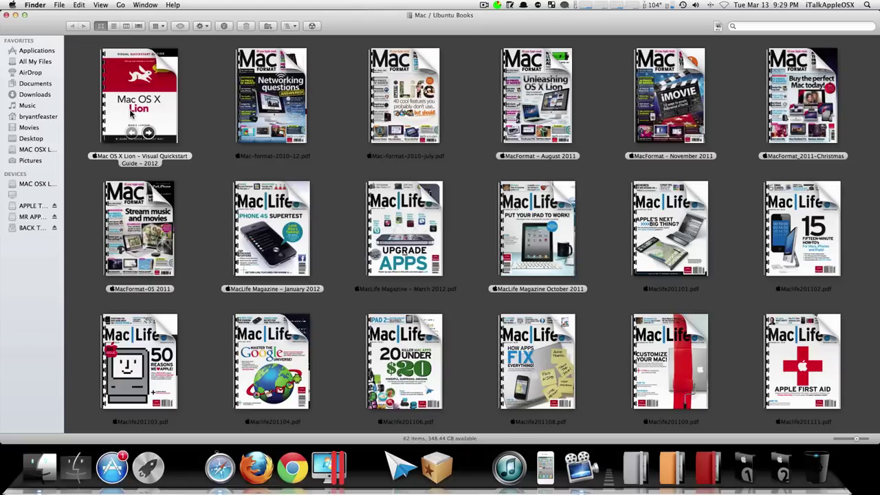
Tick Locked in Get Info for the Mac OS X Lion - Visual Quickstart Guide - 2012 PDF
right_click(132, 115)
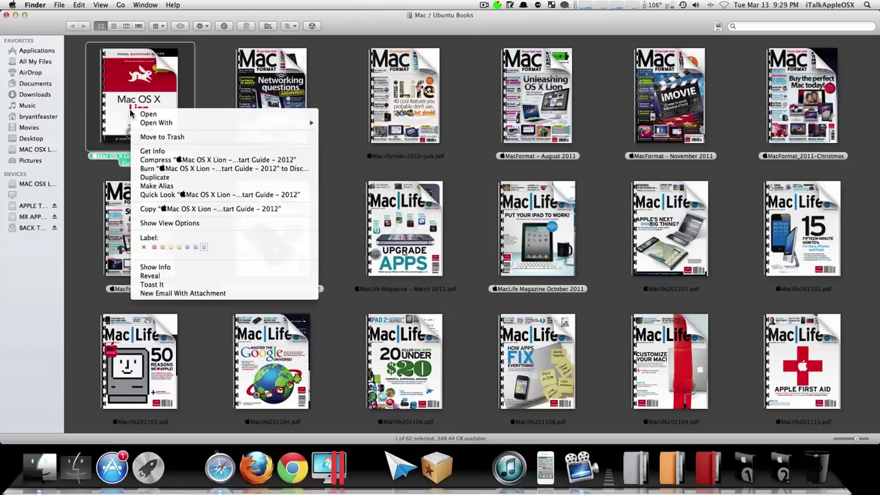
click(165, 152)
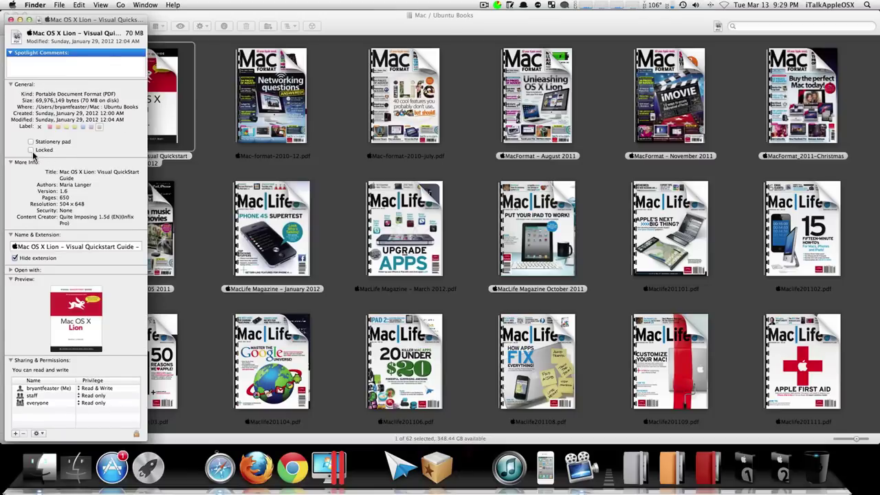
click(31, 149)
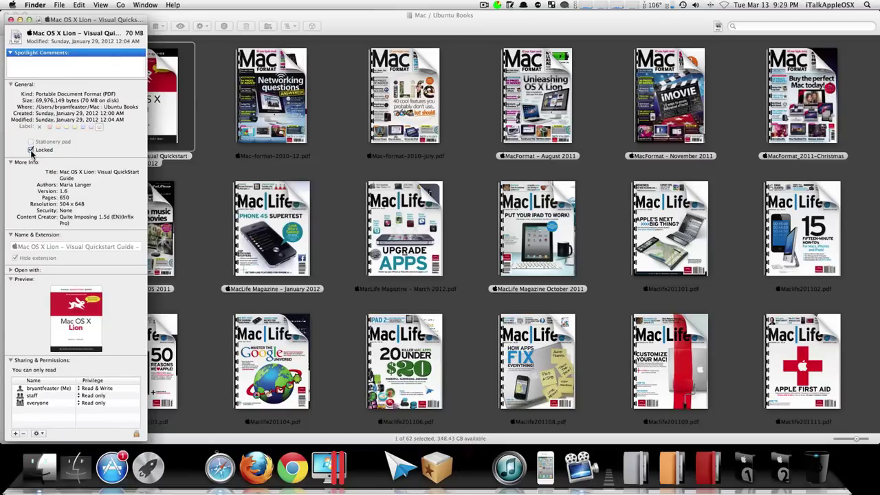
click(11, 20)
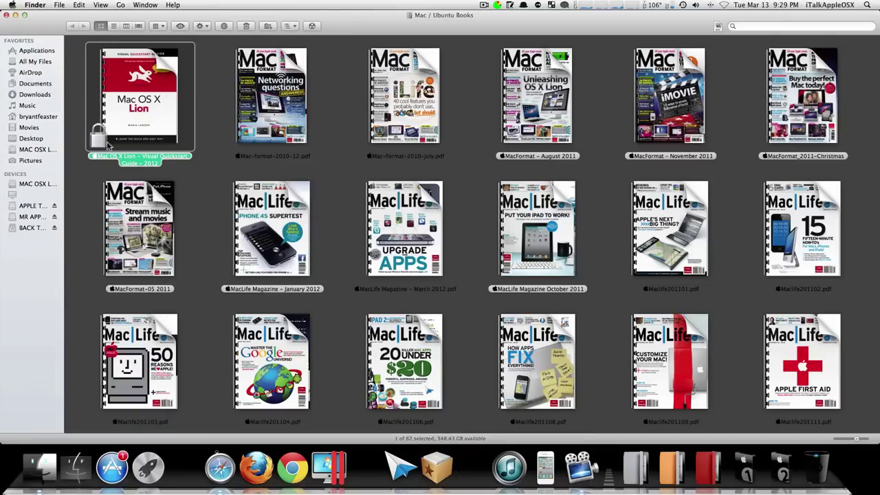
click(80, 153)
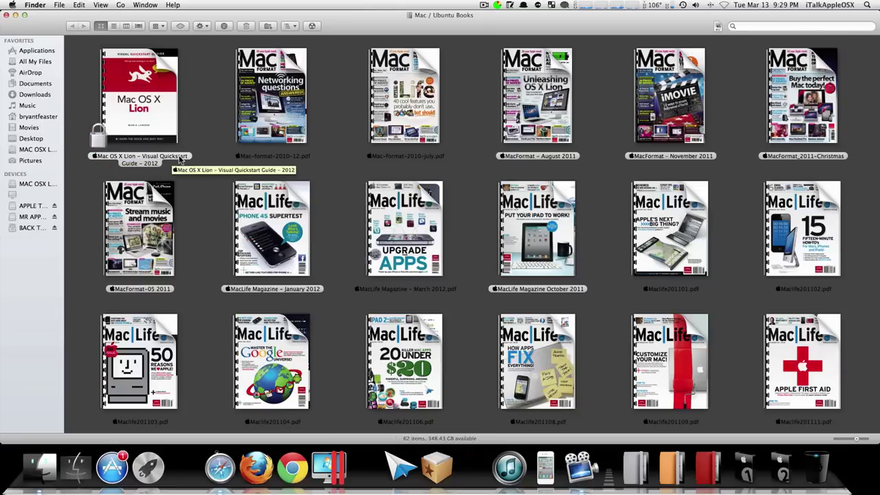